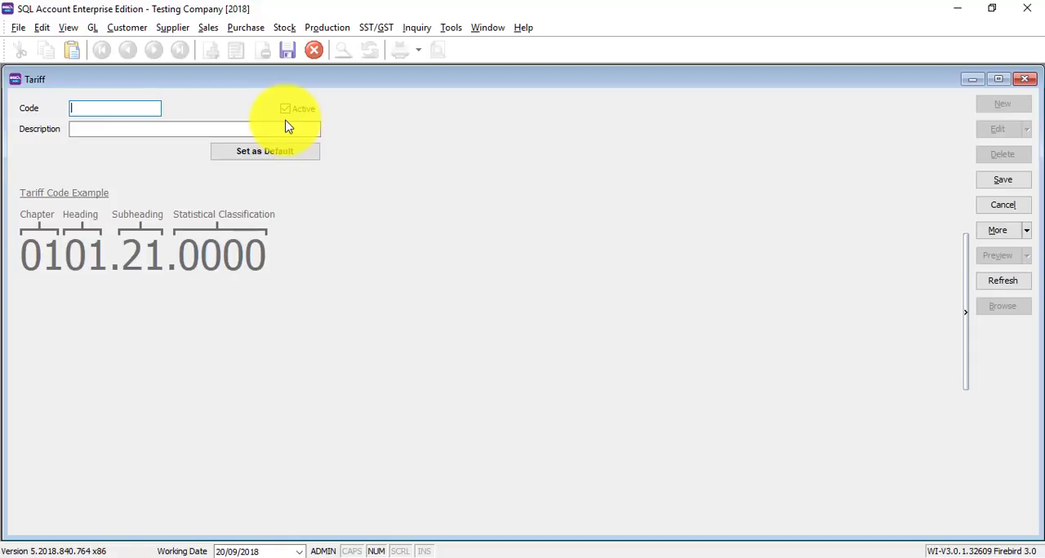
Cancel the blank tariff entry, check the list of existing tariff codes and close the tariff maintenance
left_click(1003, 205)
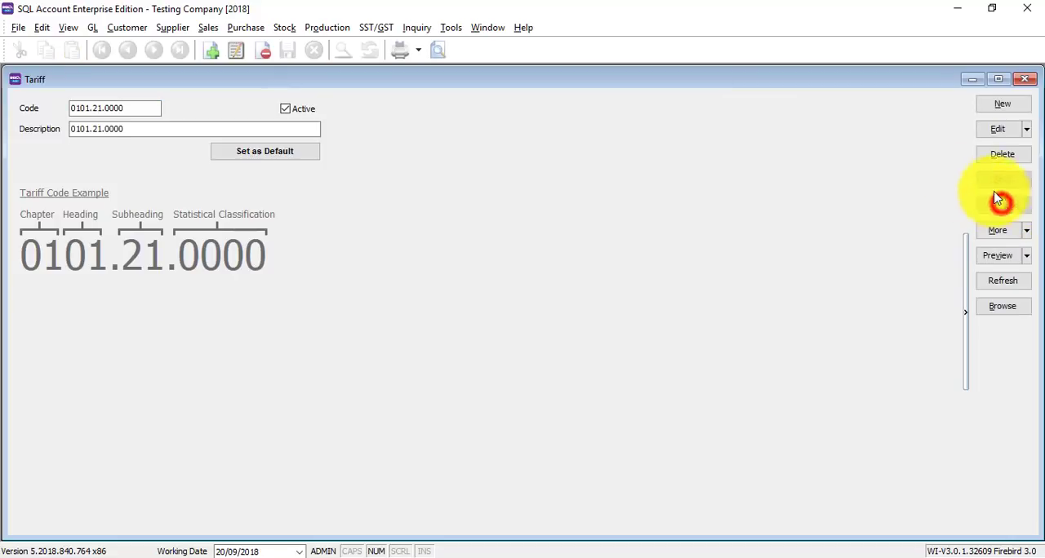
left_click(1003, 306)
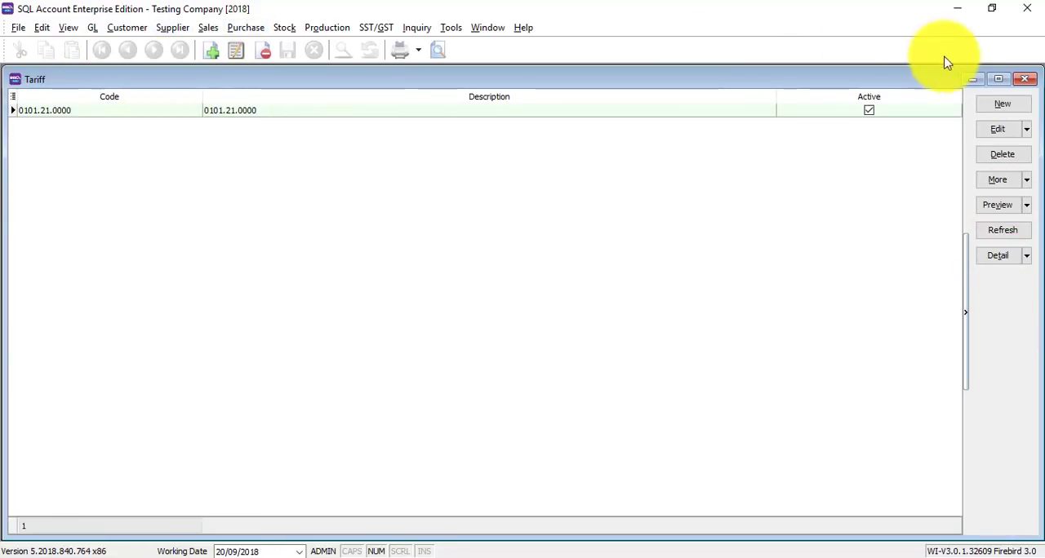
left_click(1024, 79)
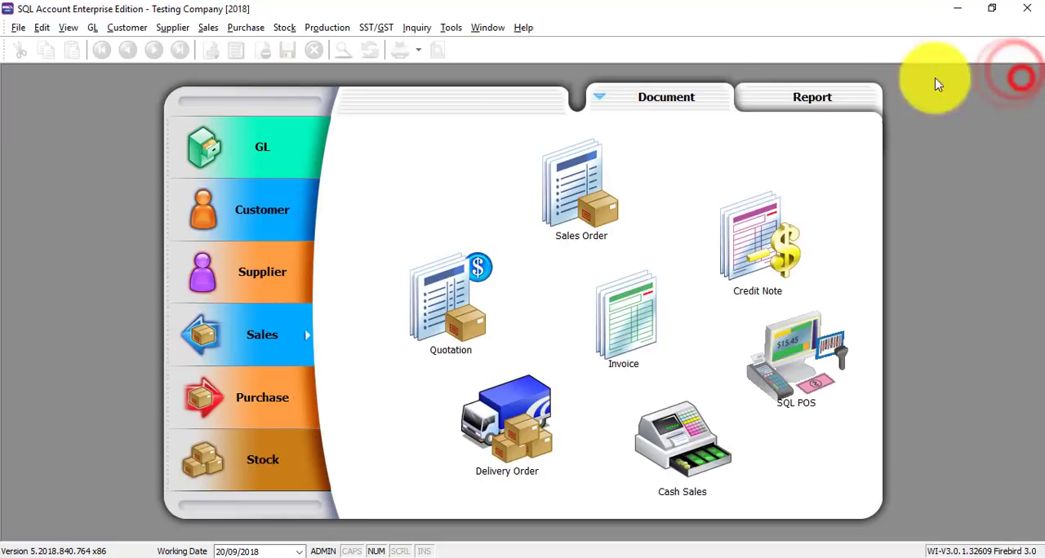
Filter the stock items by description "maxi" and open MAXIS PREPAID-RM120 for editing
left_click(284, 27)
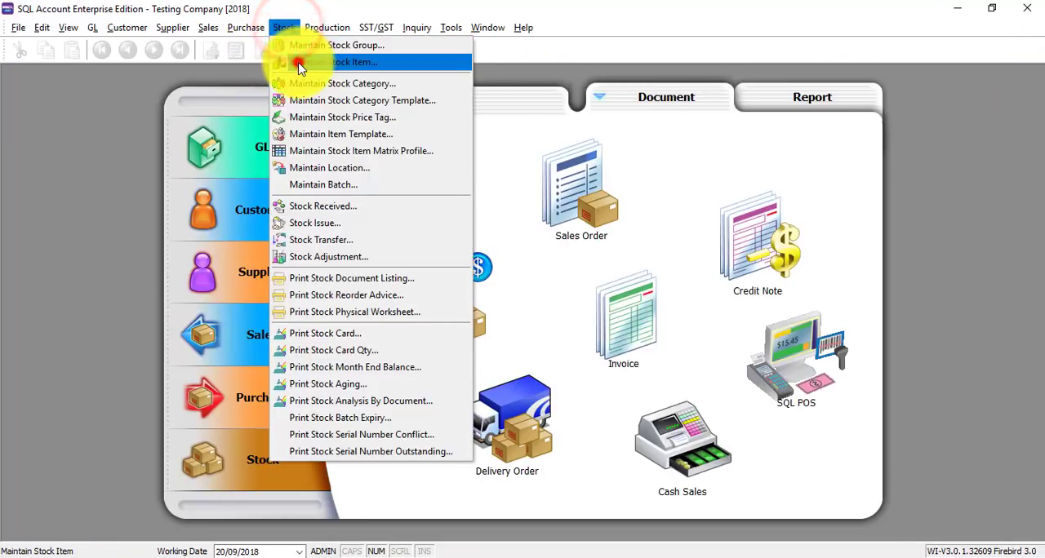
left_click(299, 62)
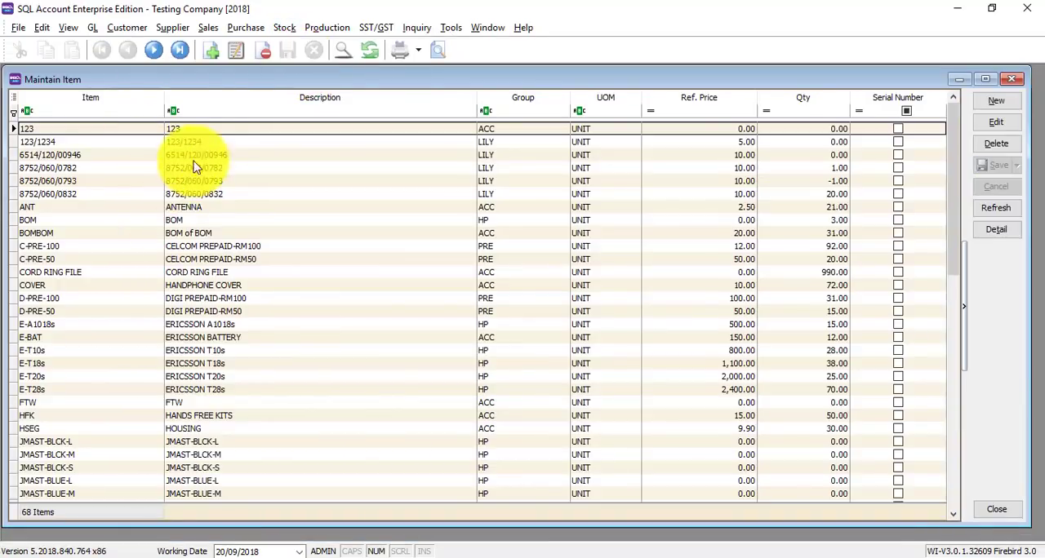
left_click(216, 111)
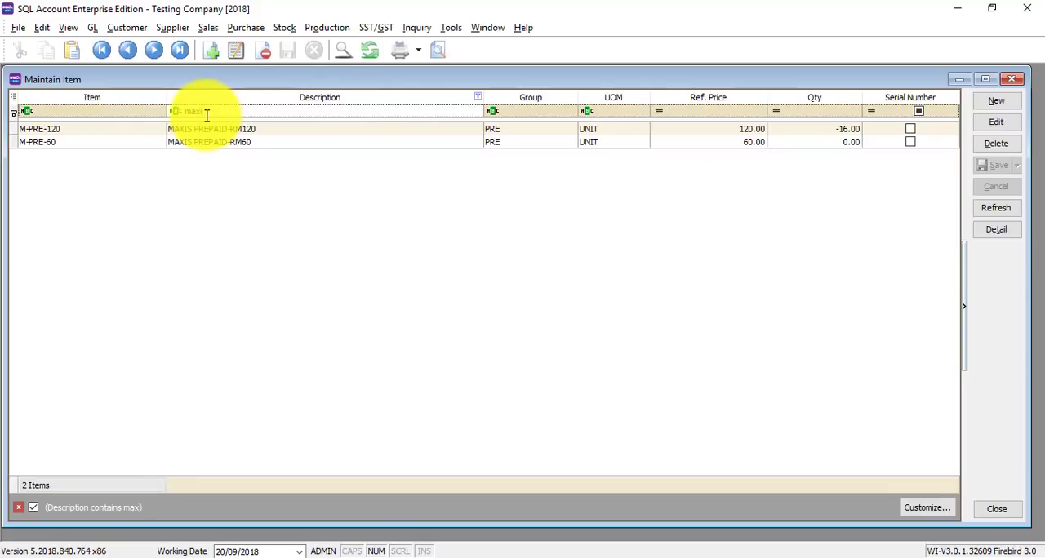
double_click(285, 129)
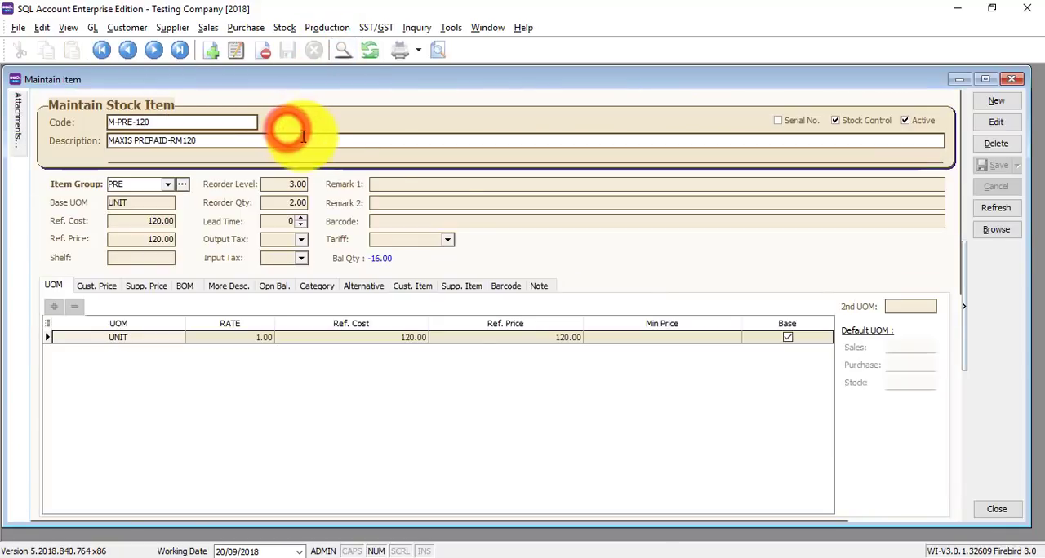
left_click(996, 122)
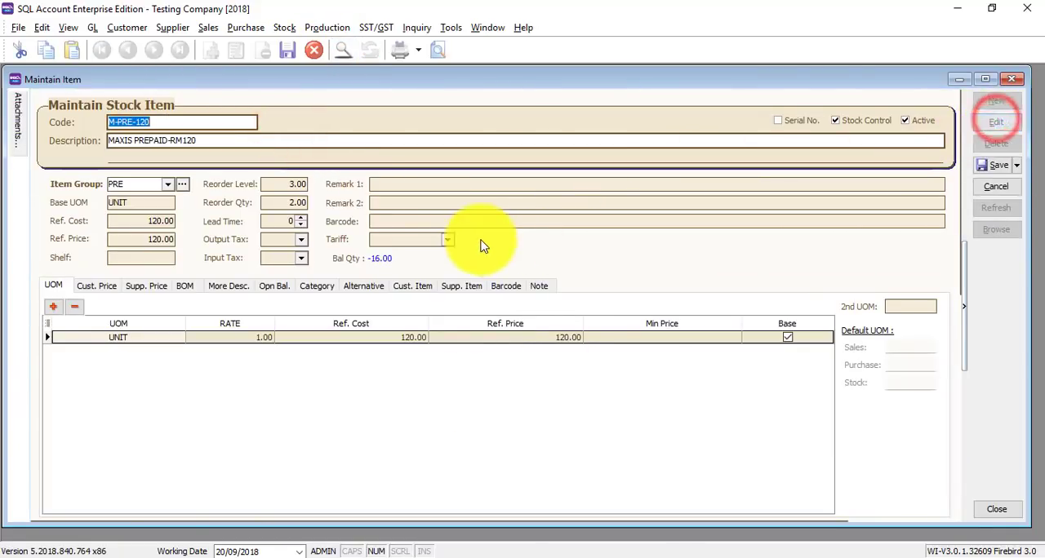
Check the tariff choices and the new tariff form from the stock item, and close the item without assigning a tariff
left_click(447, 239)
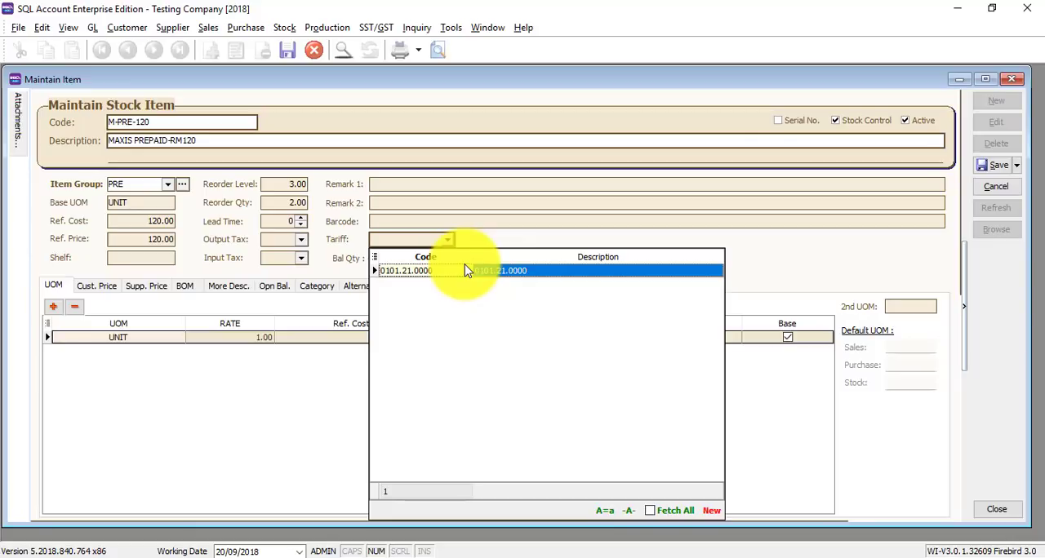
left_click(712, 512)
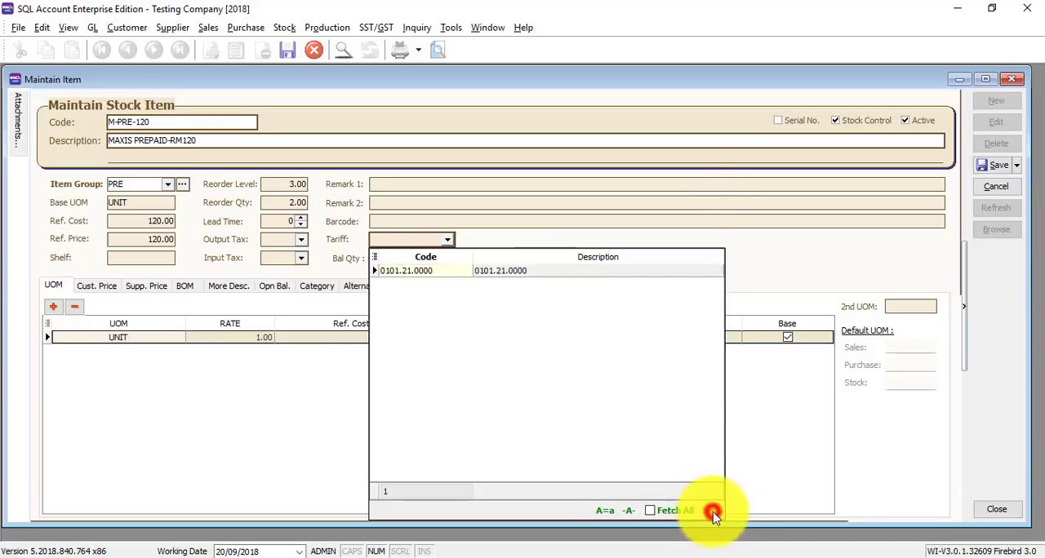
left_click(716, 160)
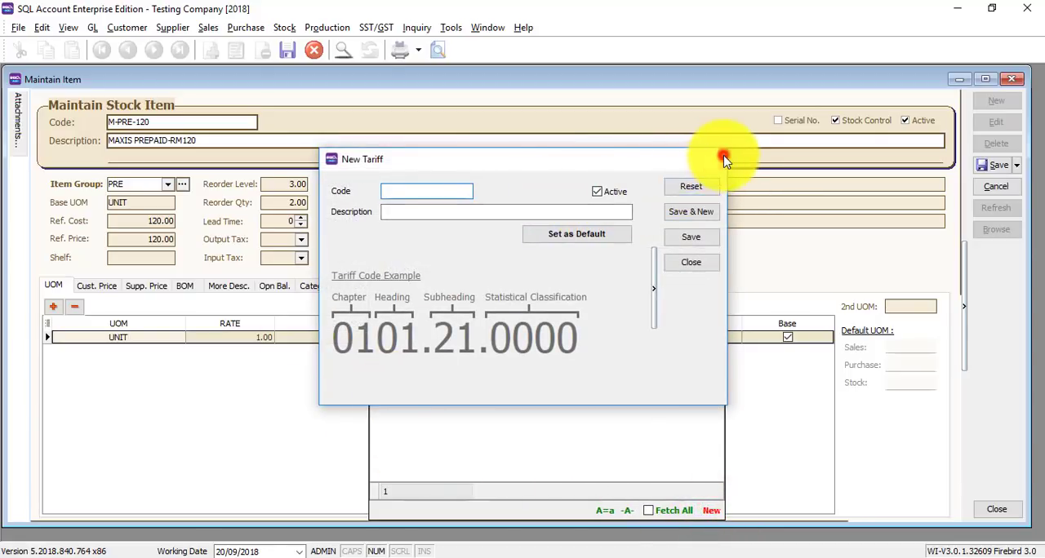
left_click(774, 261)
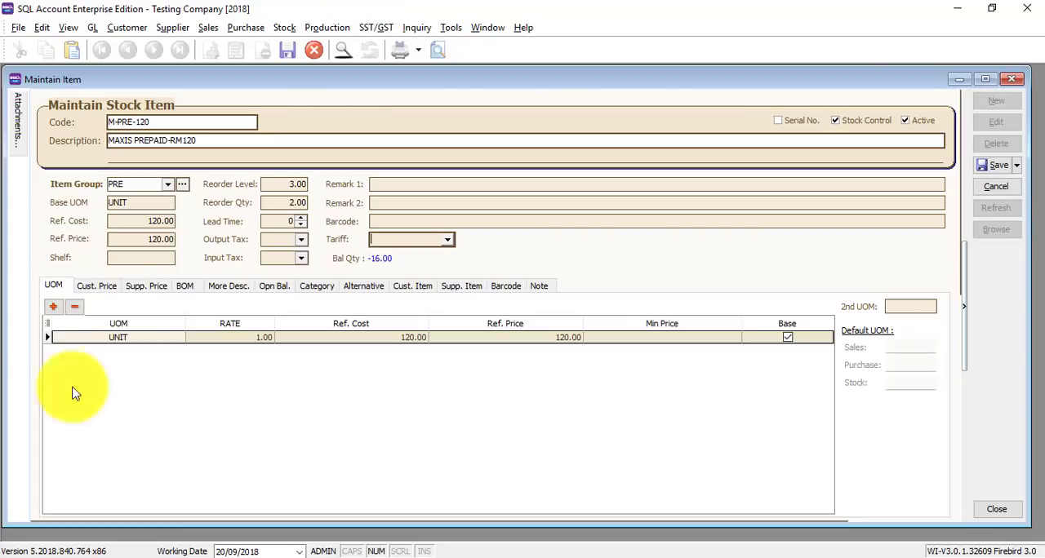
left_click(1019, 78)
left_click(562, 305)
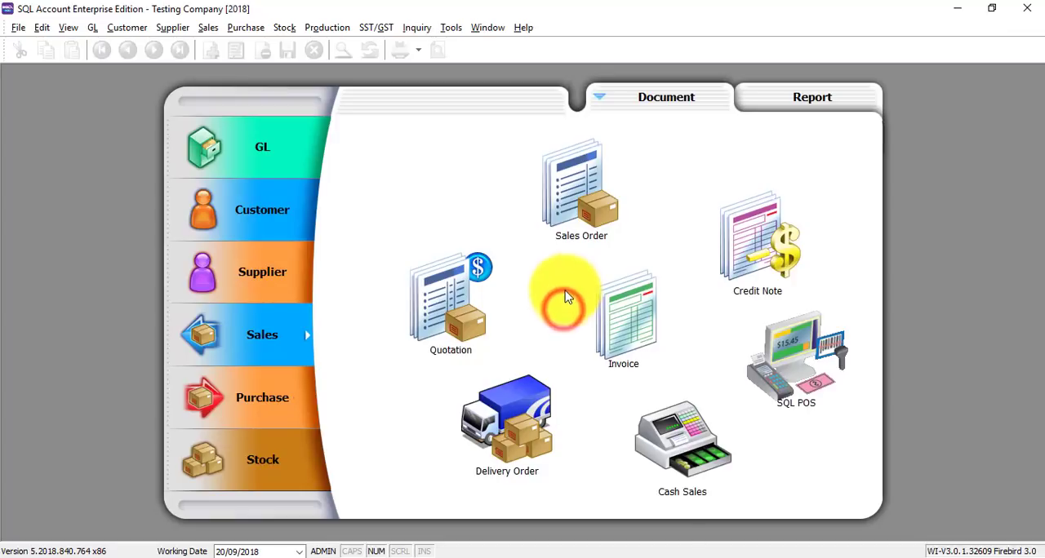
Open the customer KITTY SECURITY SDN BHD for editing and show its tax settings
left_click(275, 214)
left_click(454, 302)
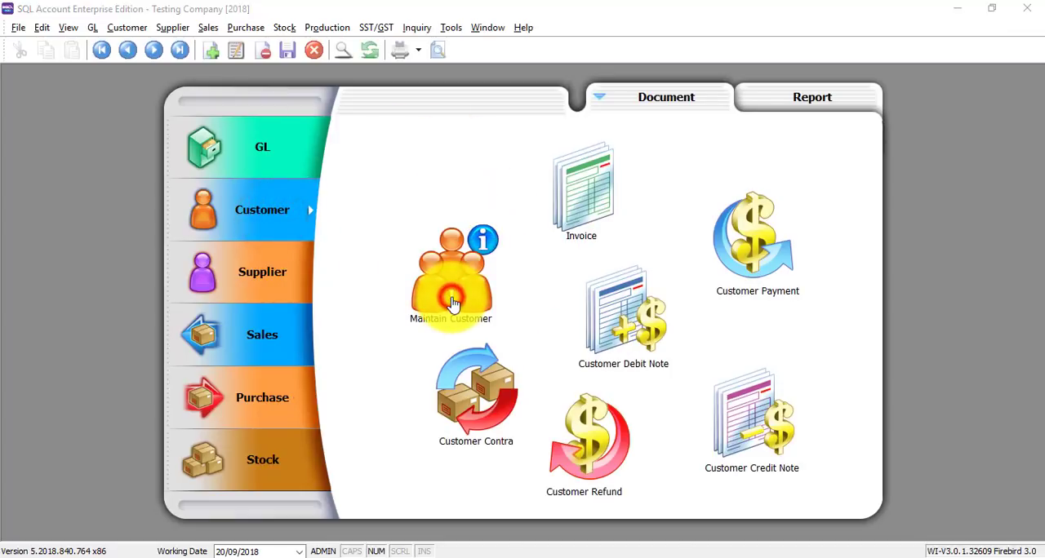
left_click(53, 236)
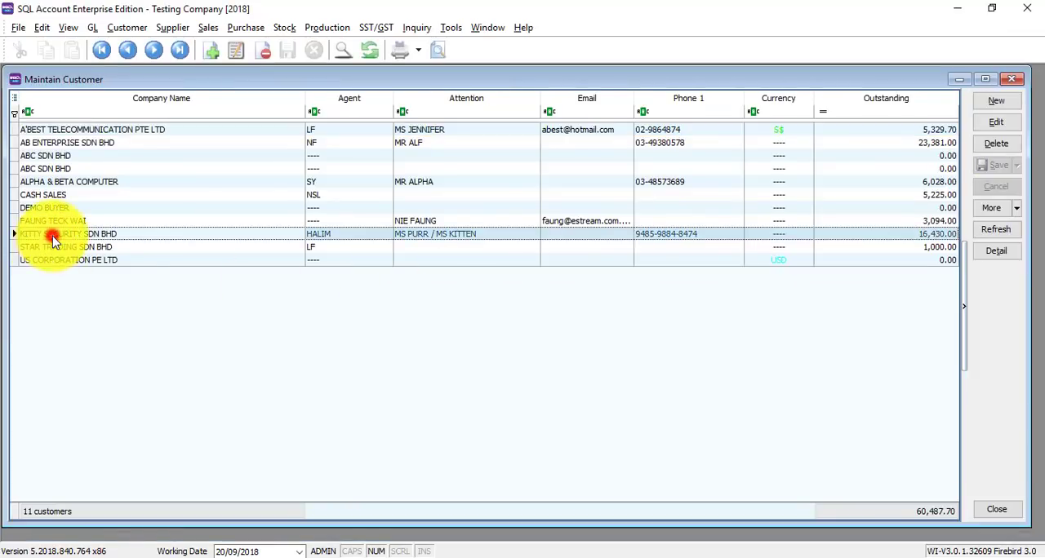
double_click(52, 236)
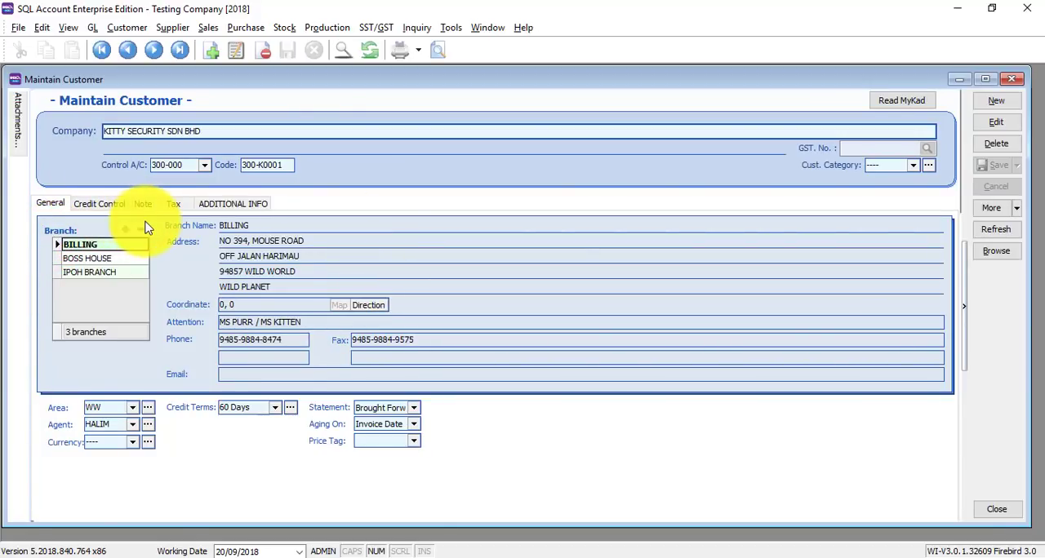
left_click(1012, 121)
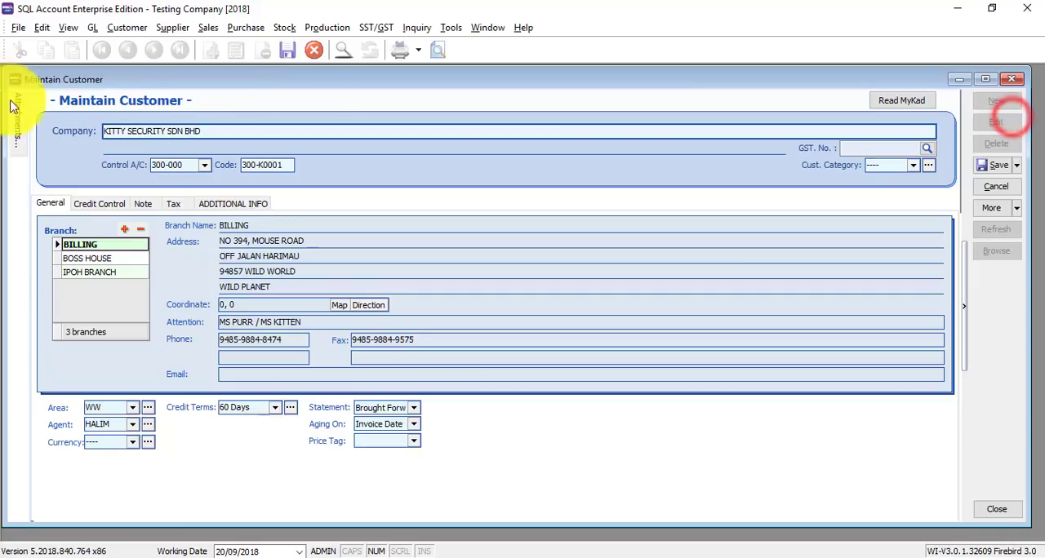
left_click(174, 203)
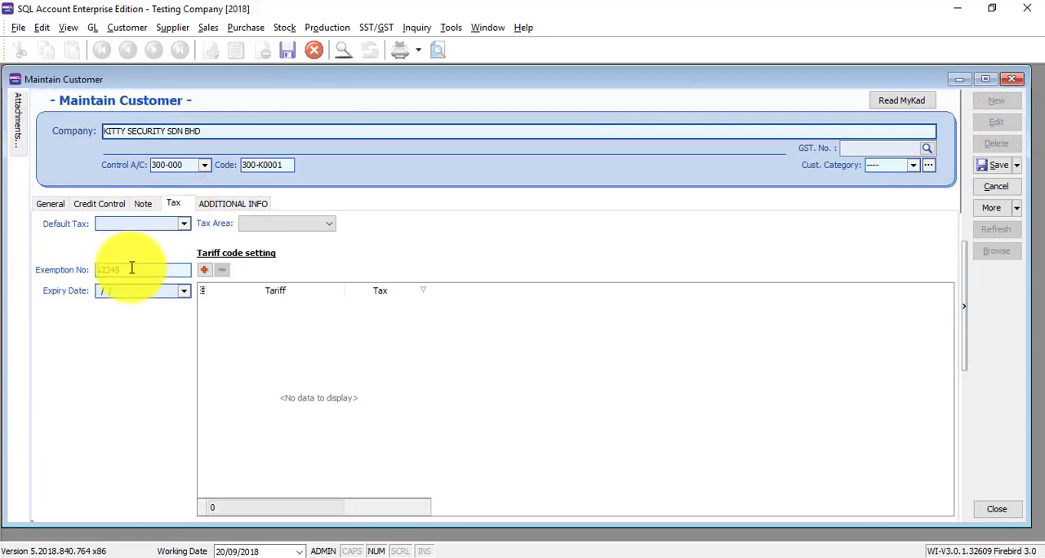
Examine the customer's default tax choices and its exemption number and expiry date fields
left_click(181, 230)
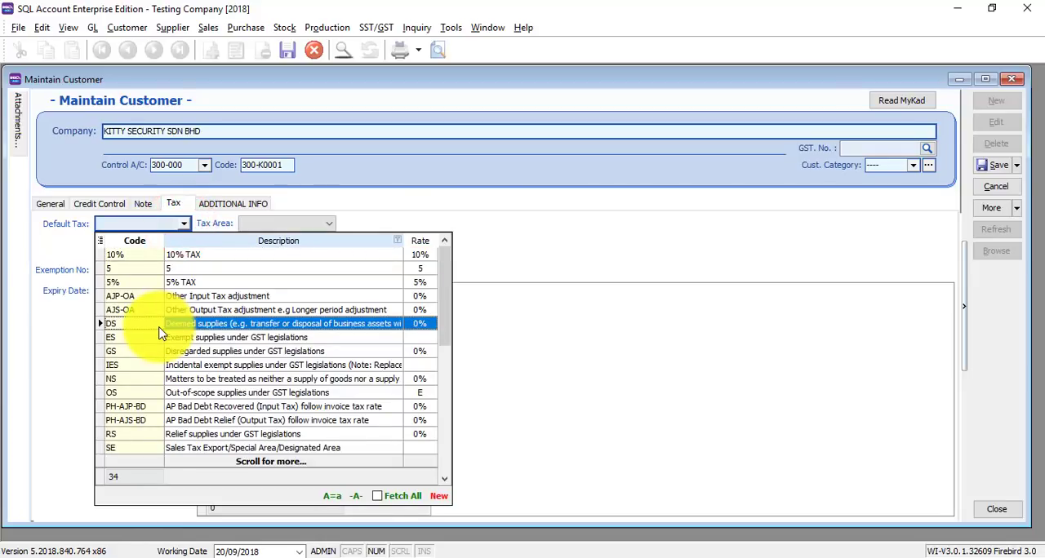
left_click(41, 346)
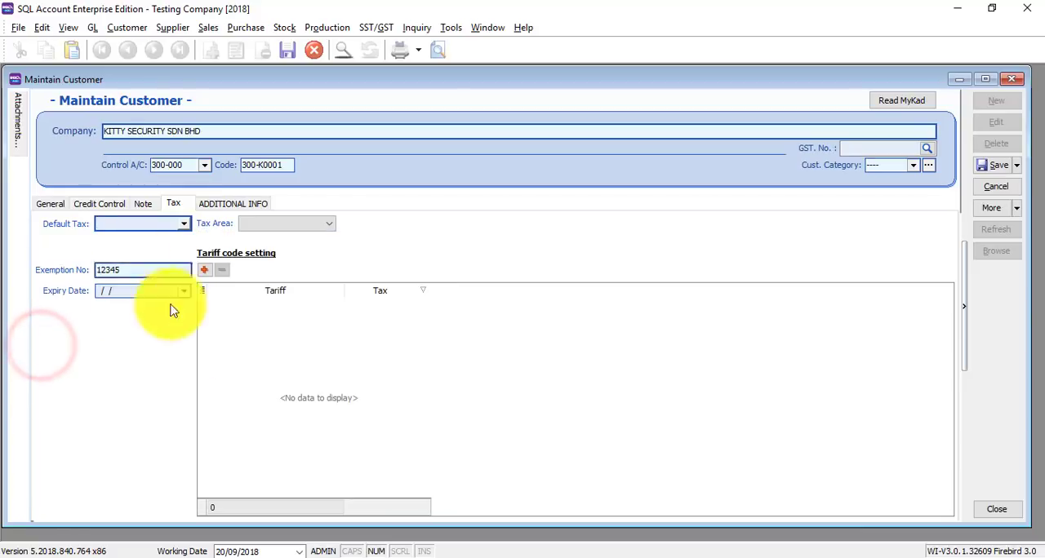
left_click(139, 292)
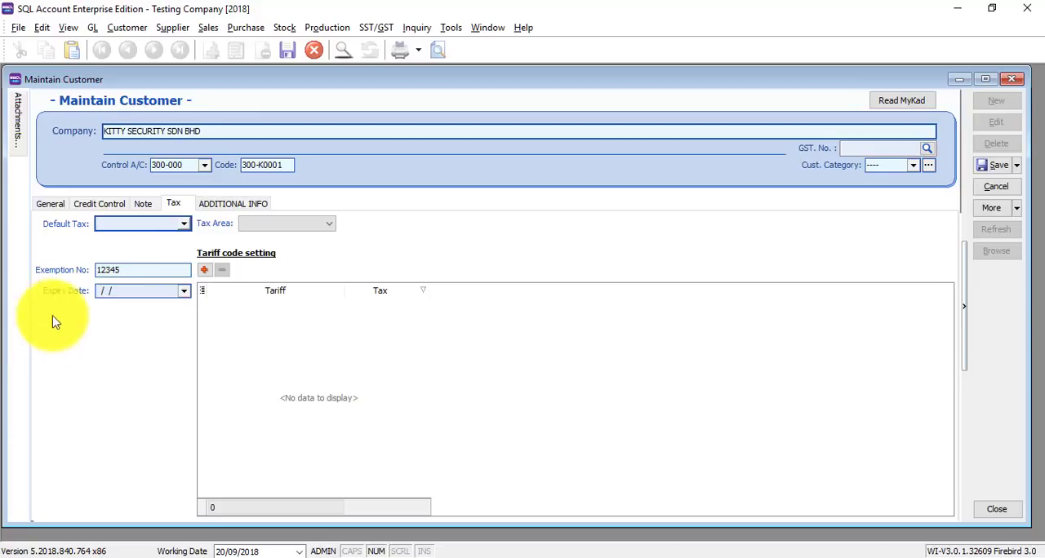
Add a row with tariff 0101.21.0000 to the customer's tariff code settings
left_click(205, 273)
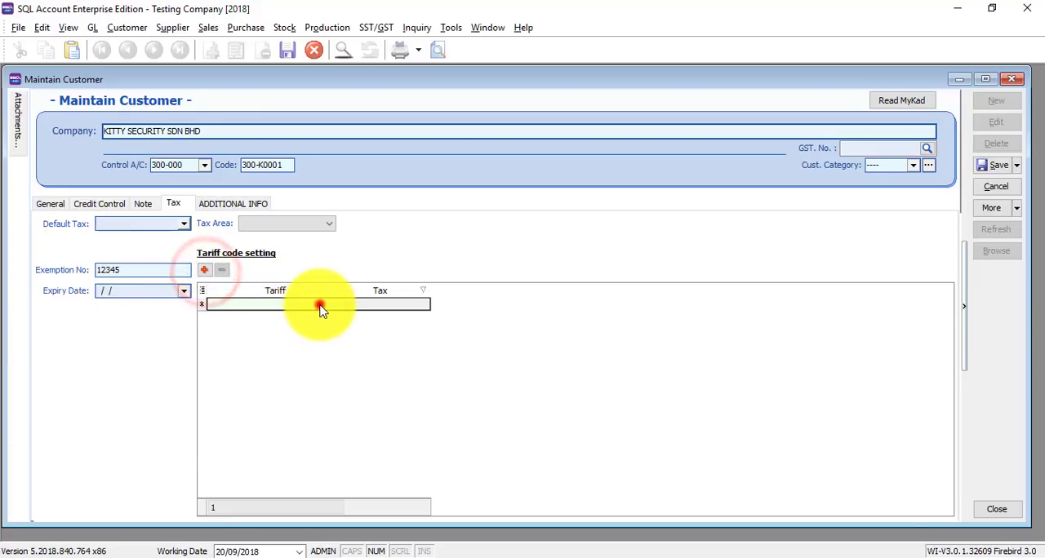
left_click(336, 306)
left_click(337, 307)
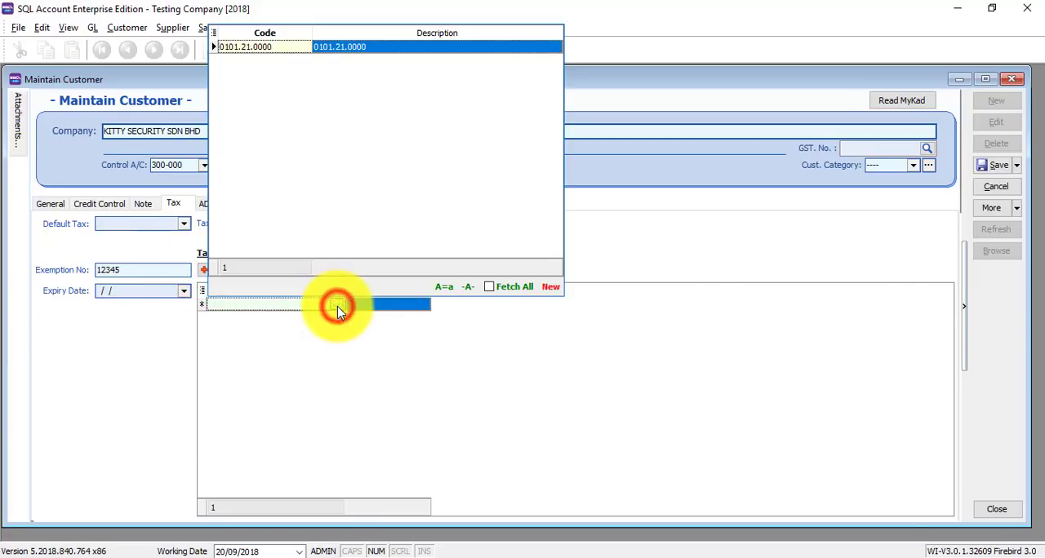
left_click(265, 49)
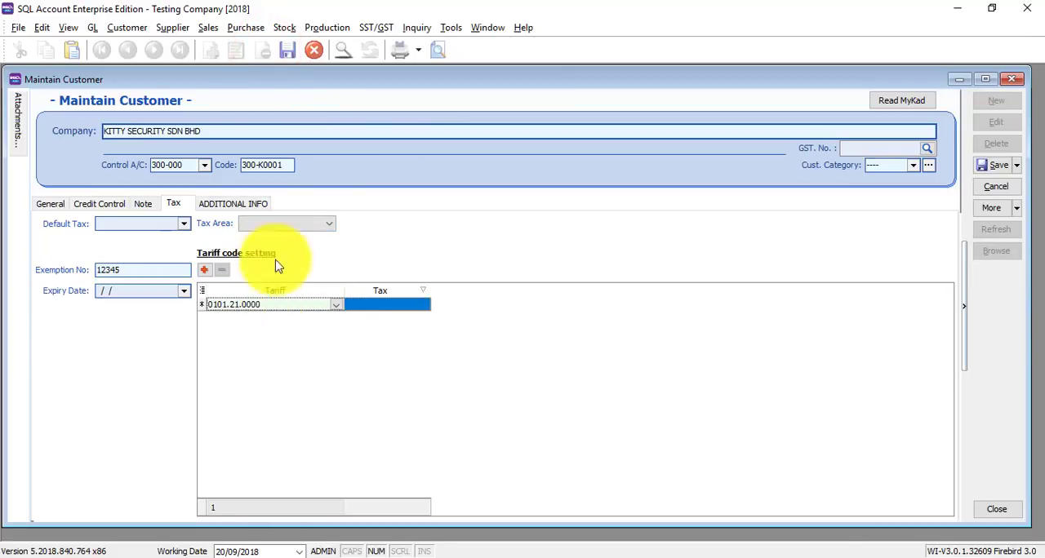
Review the tax codes available for the customer's tariff row, and close the customer record with its edits discarded
left_click(412, 311)
left_click(412, 313)
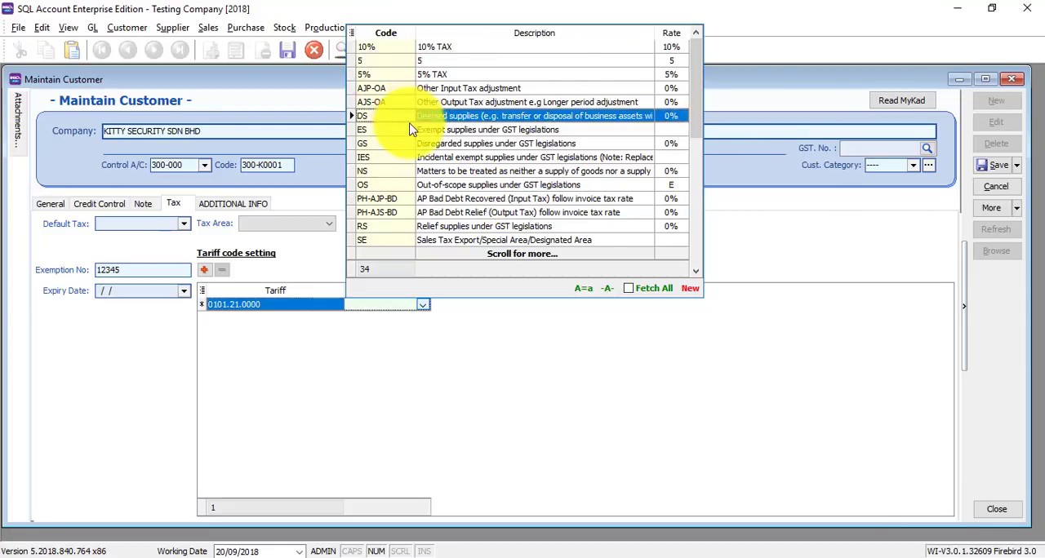
scroll(412, 123, "down", 3)
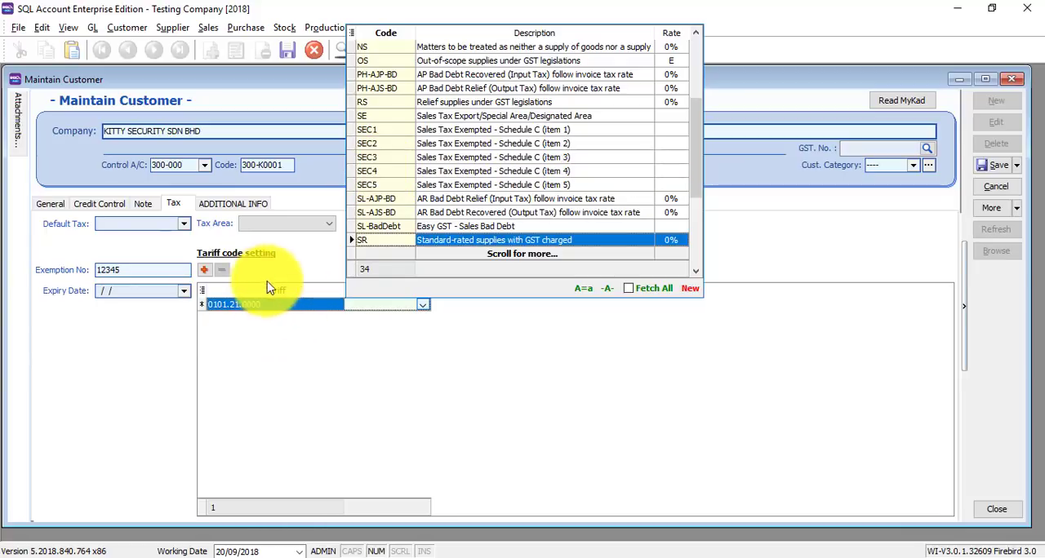
left_click(289, 368)
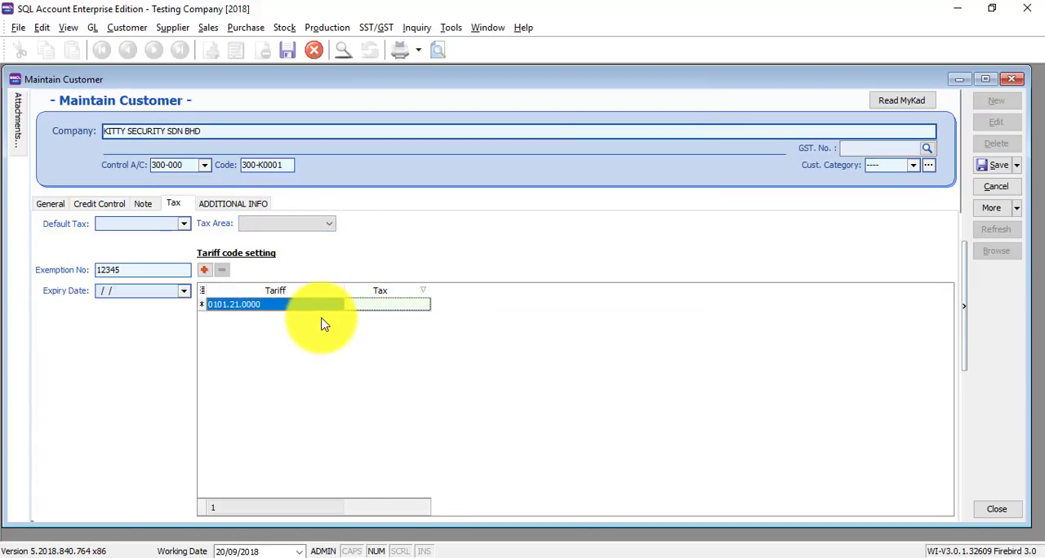
left_click(443, 250)
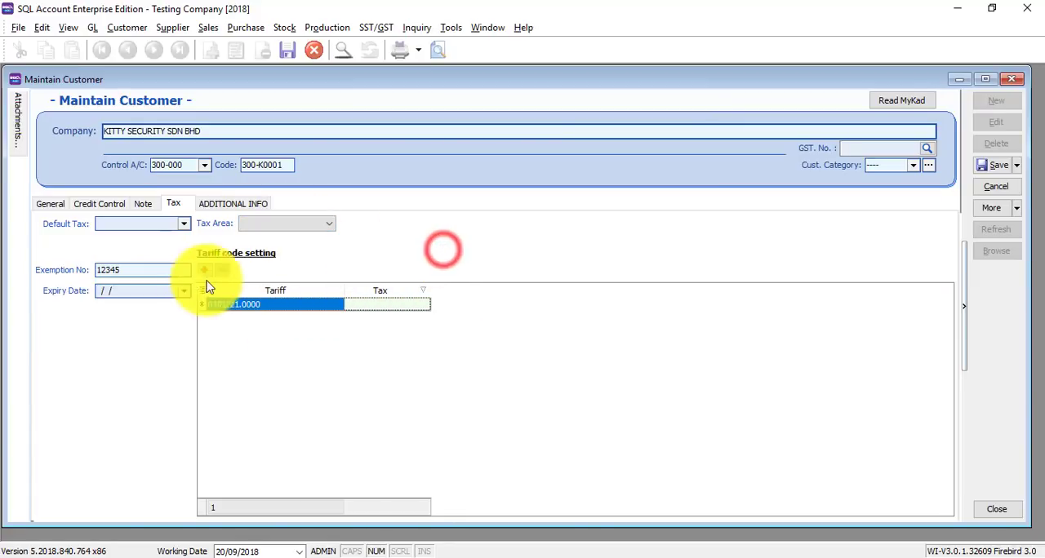
left_click(148, 359)
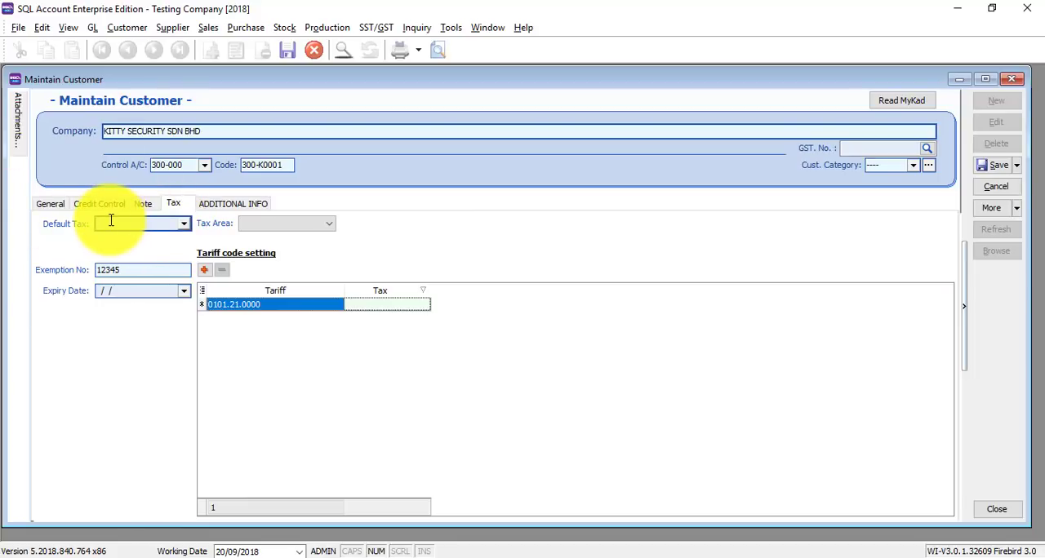
left_click(996, 186)
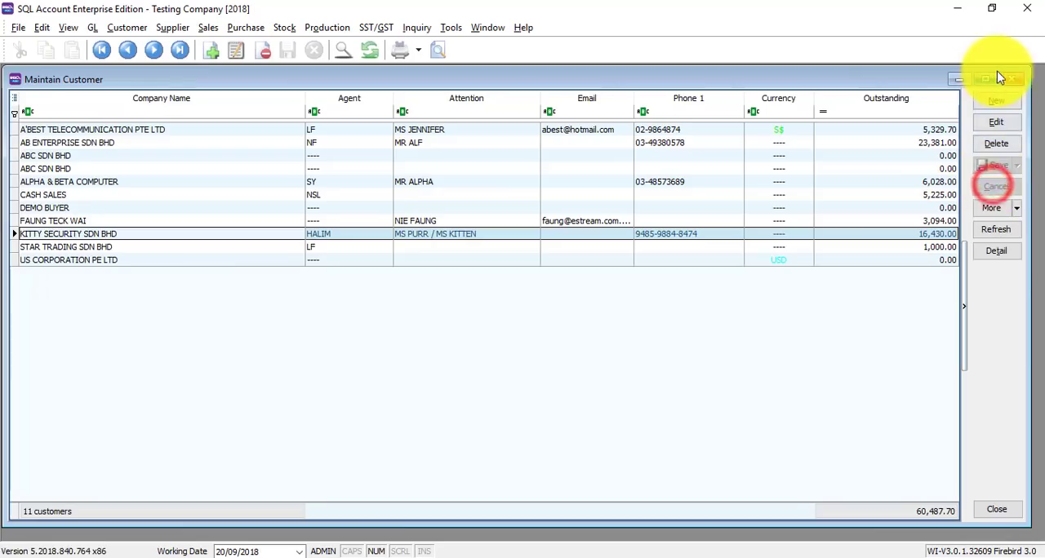
left_click(1011, 79)
Open the supplier LION HPHONE ACCESSORIES SDN BHD for editing at the exemption number in its tax settings
left_click(262, 264)
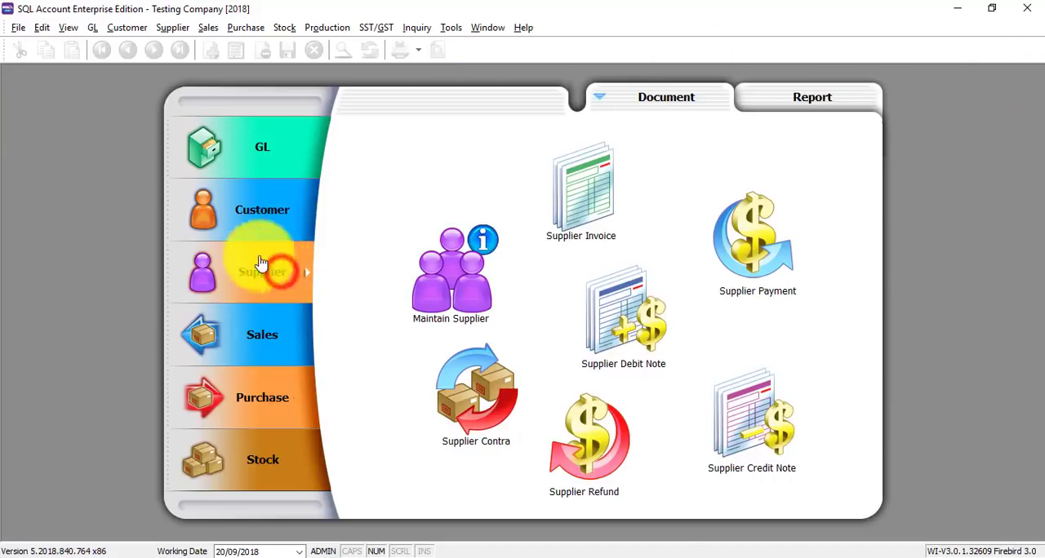
left_click(428, 260)
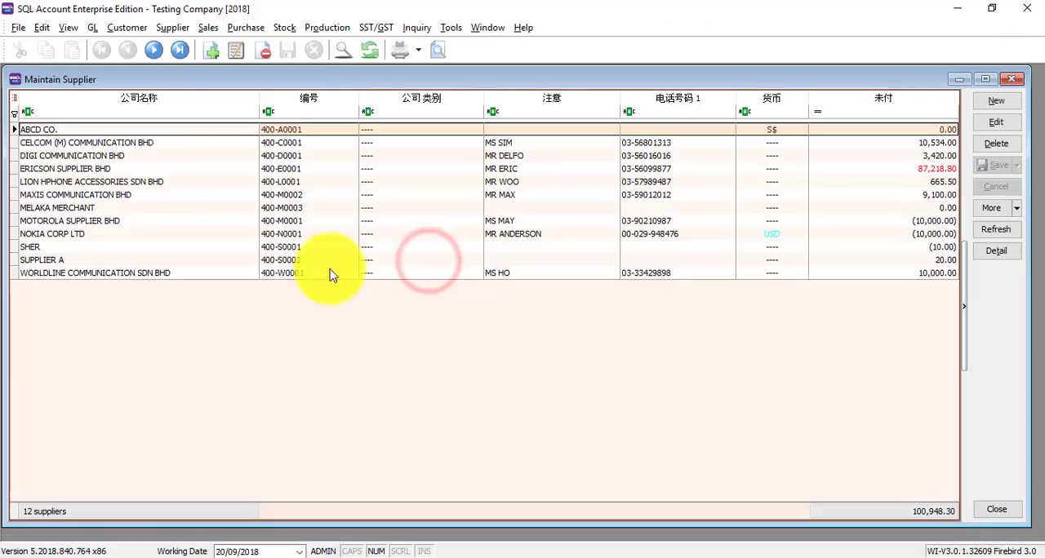
double_click(115, 181)
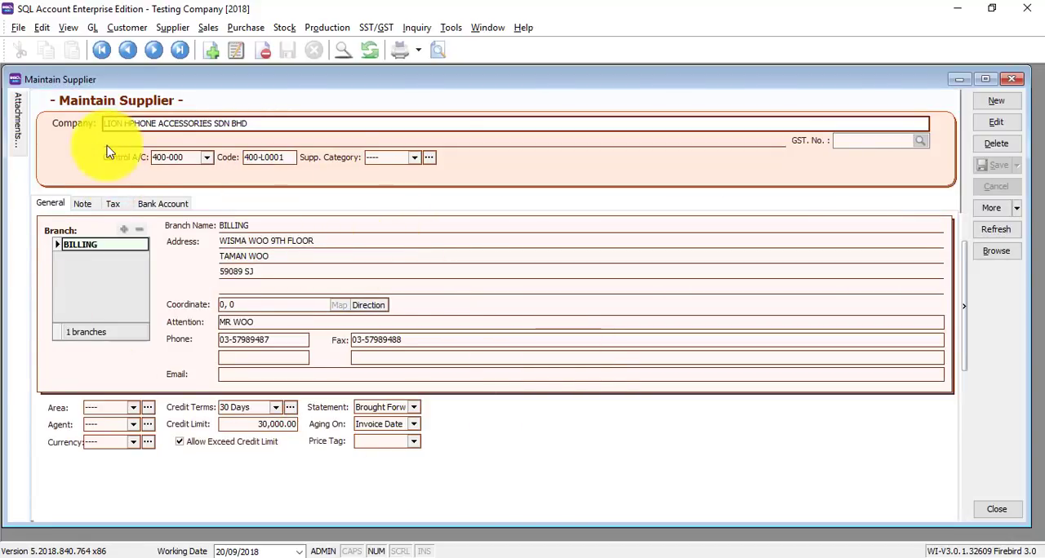
left_click(114, 204)
left_click(996, 122)
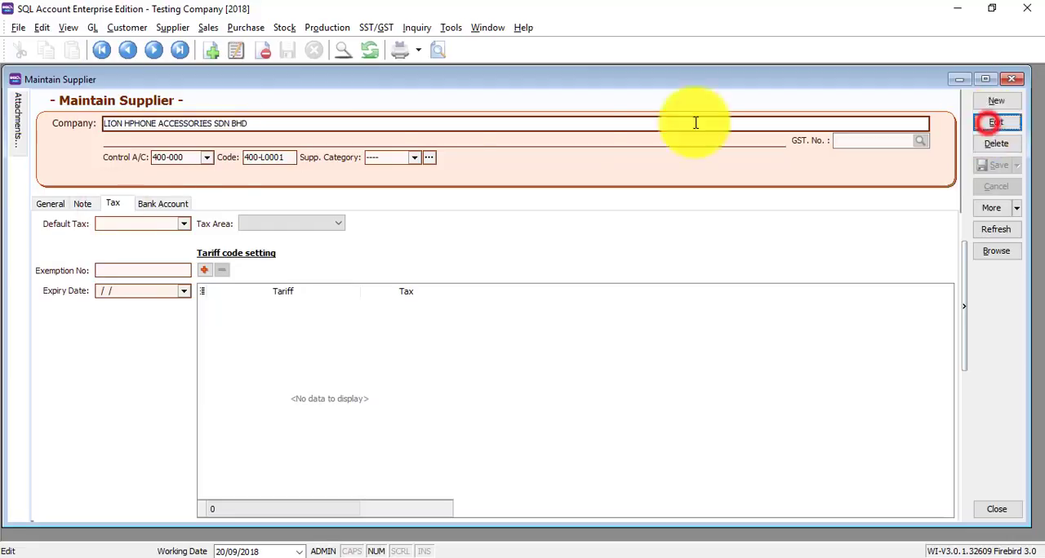
left_click(143, 269)
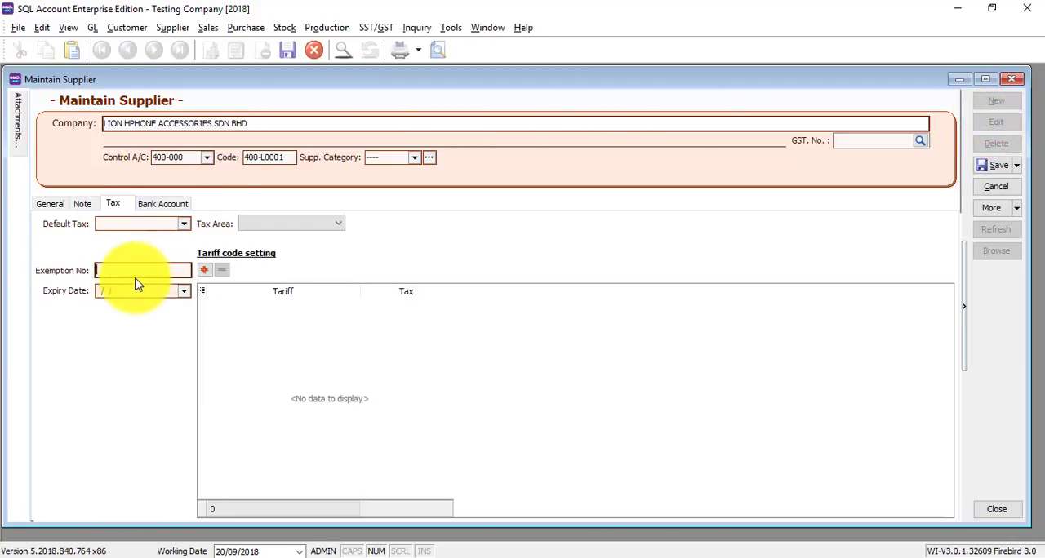
Examine the supplier's default tax choices and the tax codes available for a new row in its tariff code settings
left_click(184, 224)
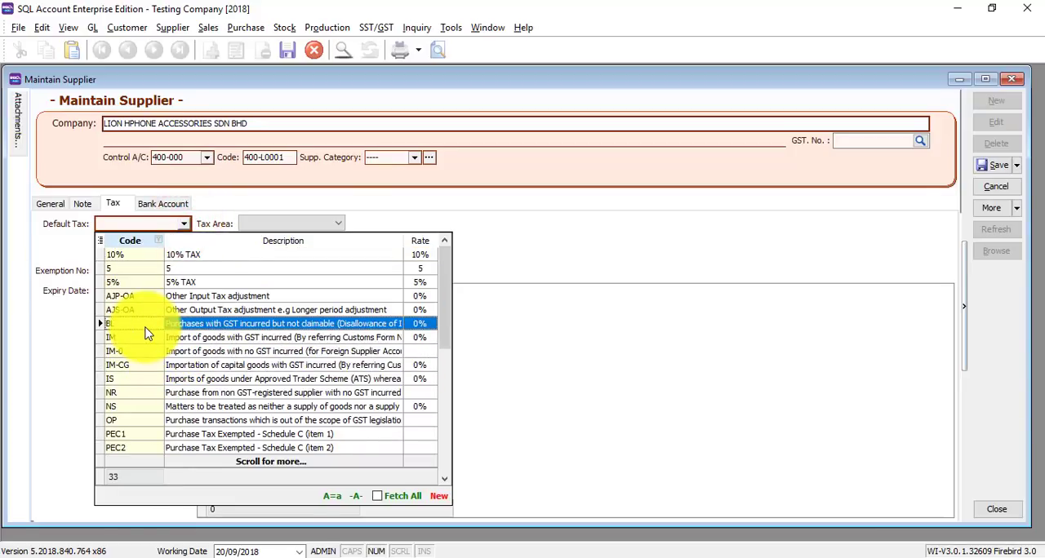
left_click(10, 374)
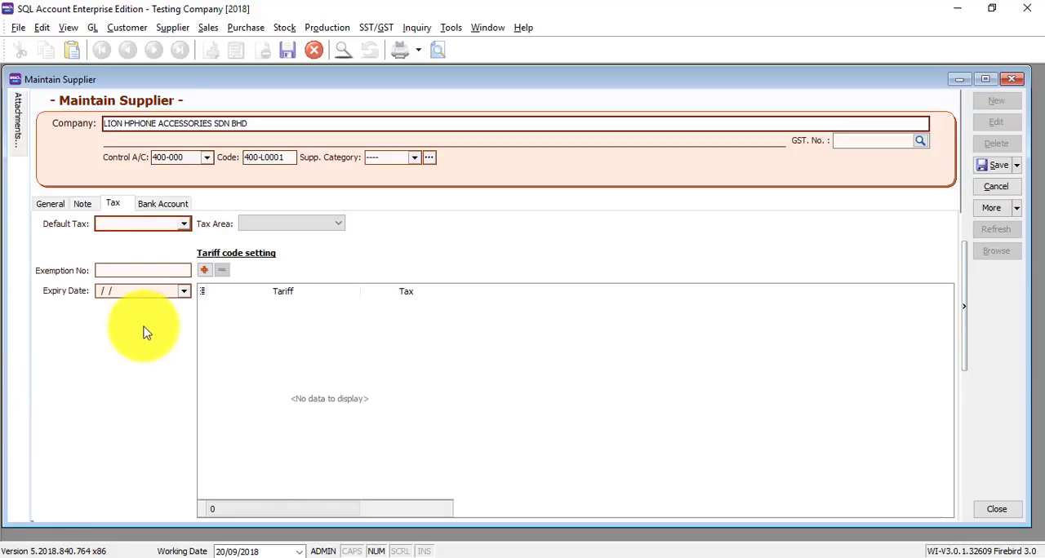
left_click(204, 269)
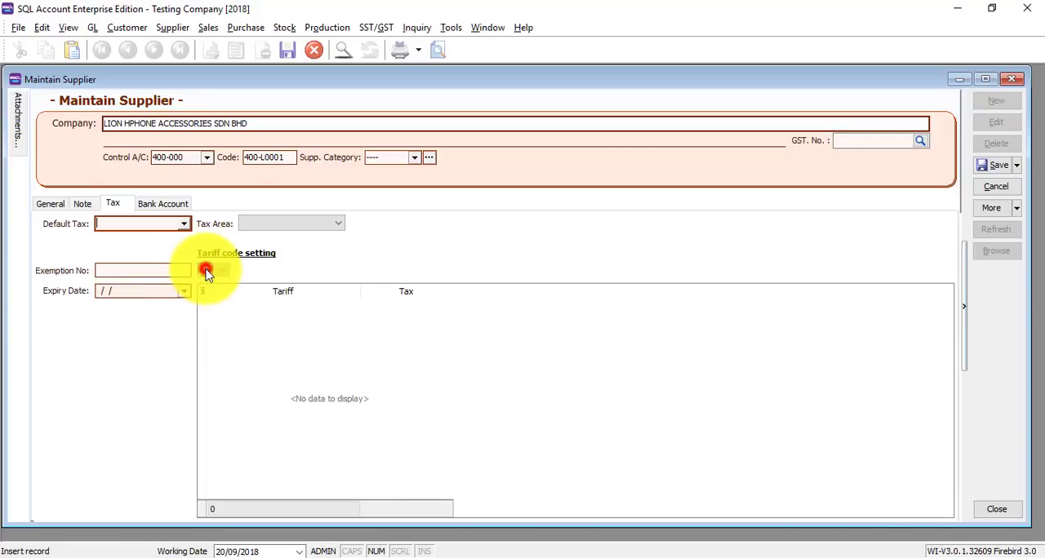
left_click(357, 307)
left_click(355, 306)
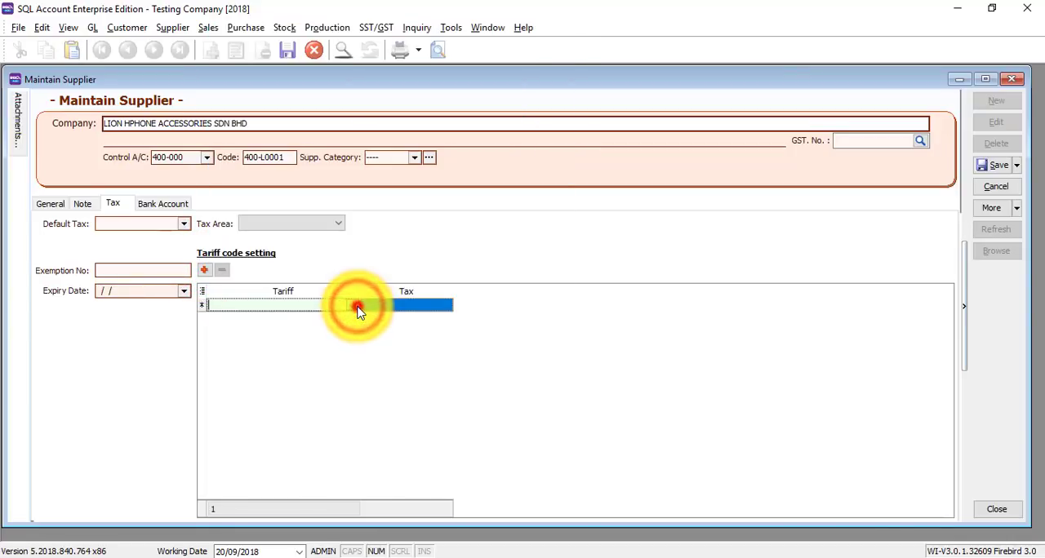
left_click(397, 309)
left_click(442, 309)
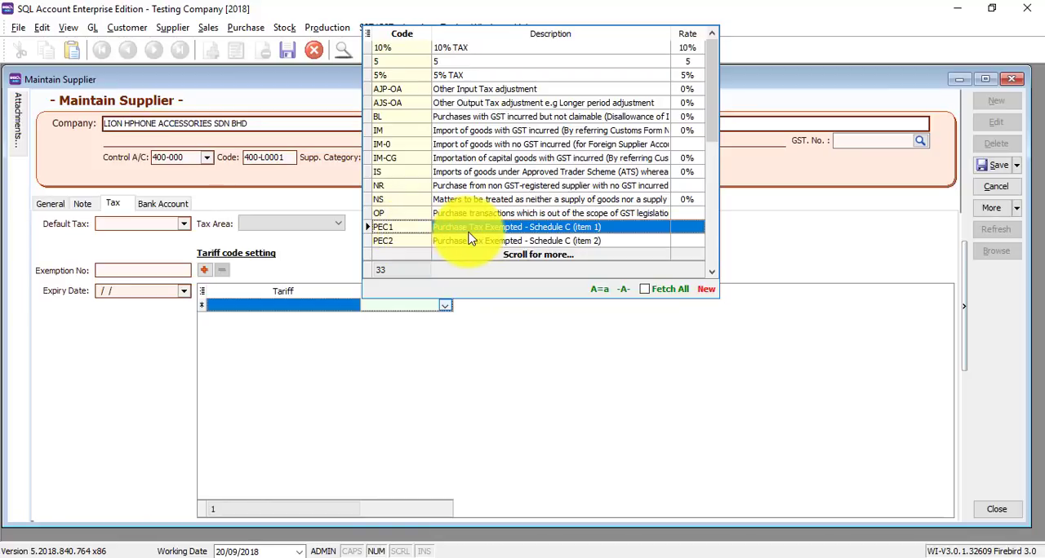
left_click(152, 373)
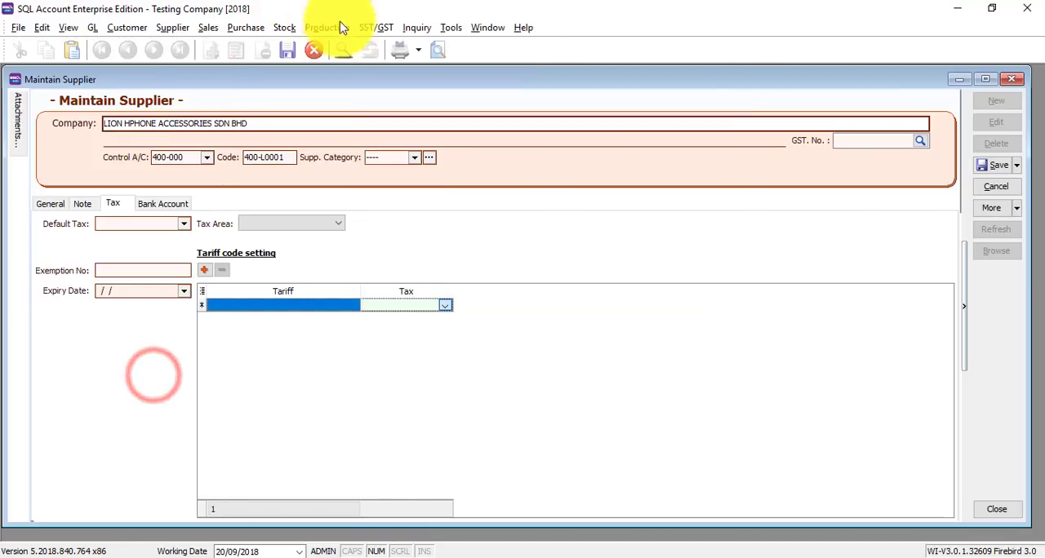
Open the SST tax maintenance list and review its sales, service and purchase tax codes, including the Schedule C exemptions
left_click(374, 28)
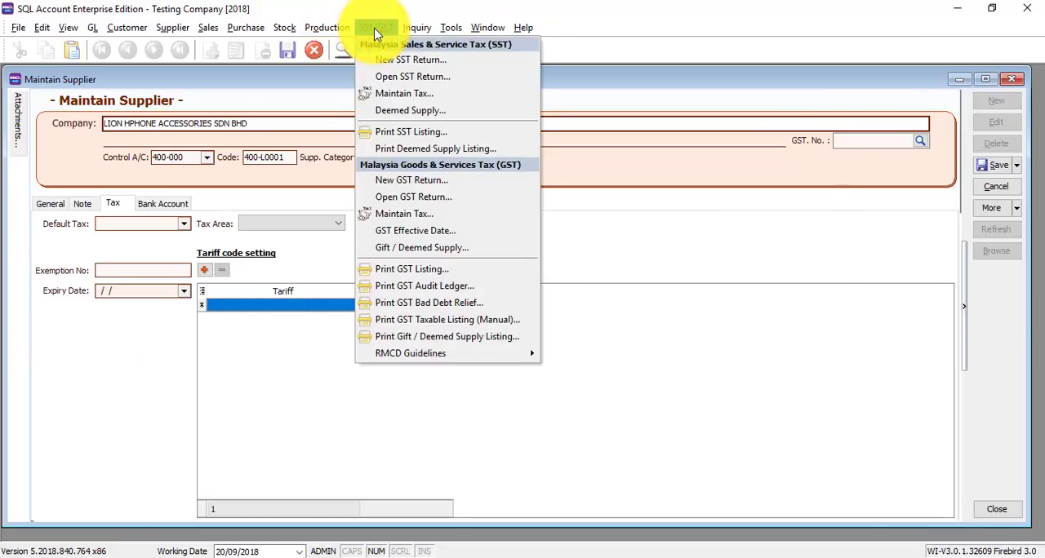
left_click(376, 93)
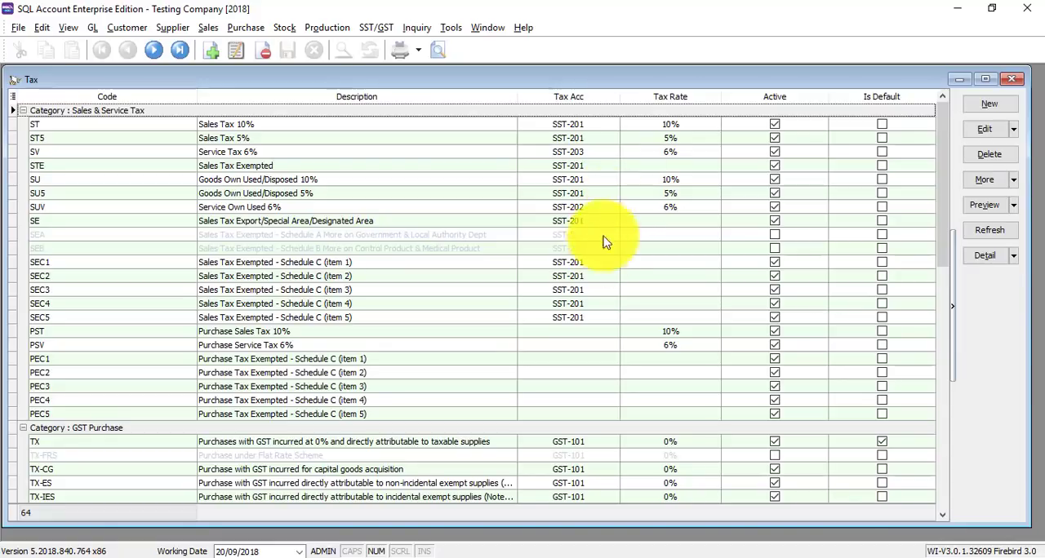
scroll(179, 376, "down", 2)
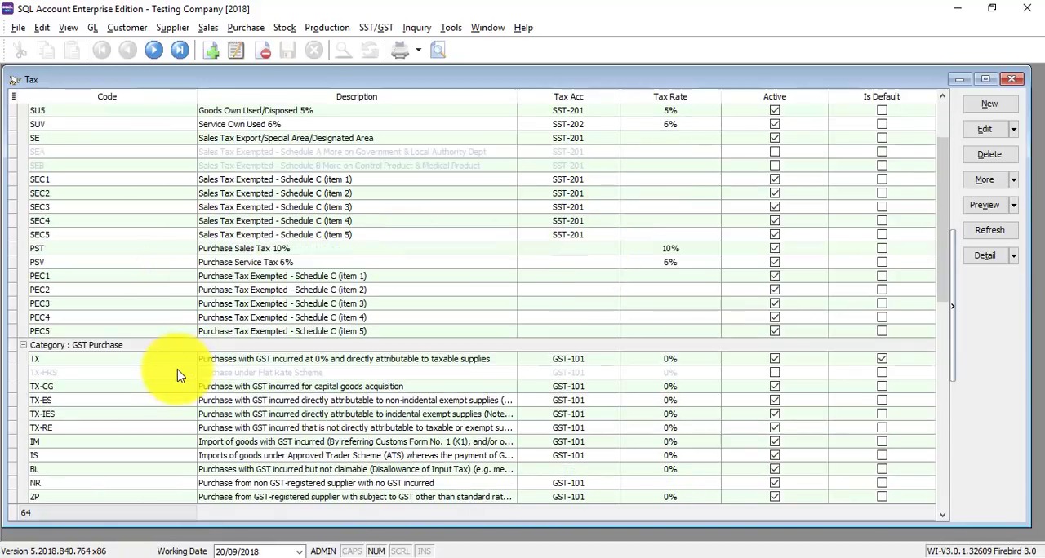
scroll(171, 368, "up", 2)
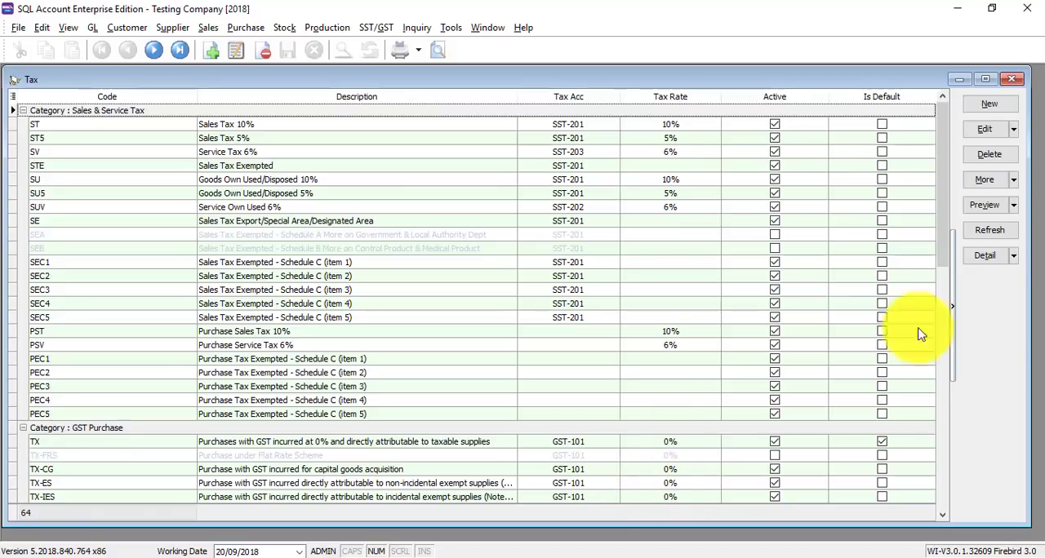
Close the tax list and the supplier record, discarding the supplier's unsaved changes
left_click(1010, 79)
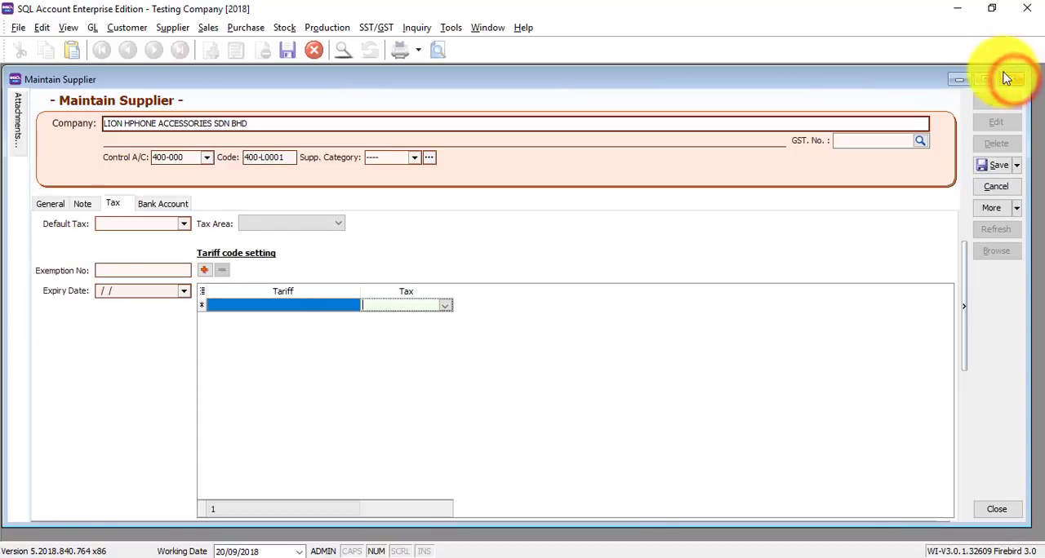
left_click(1012, 79)
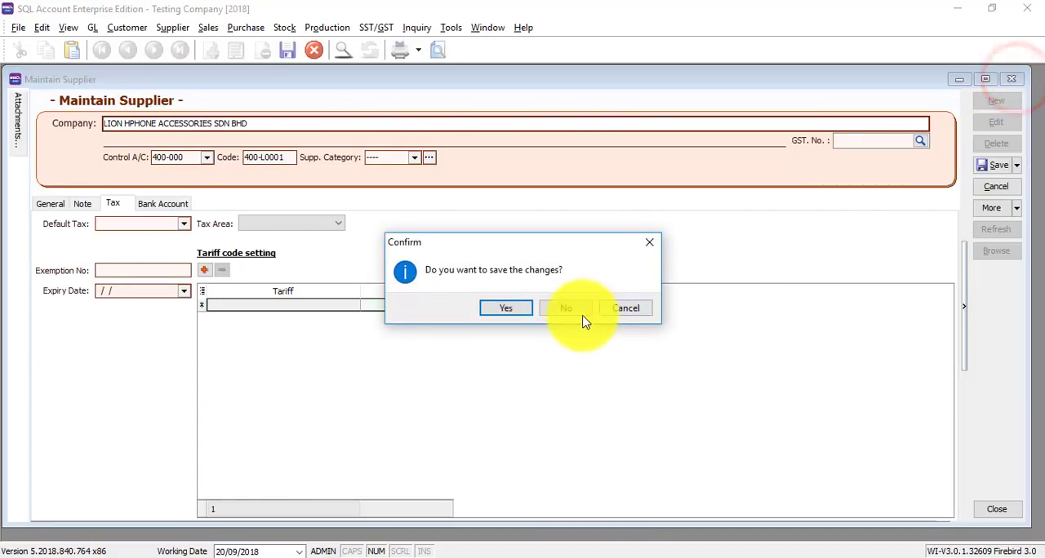
left_click(582, 315)
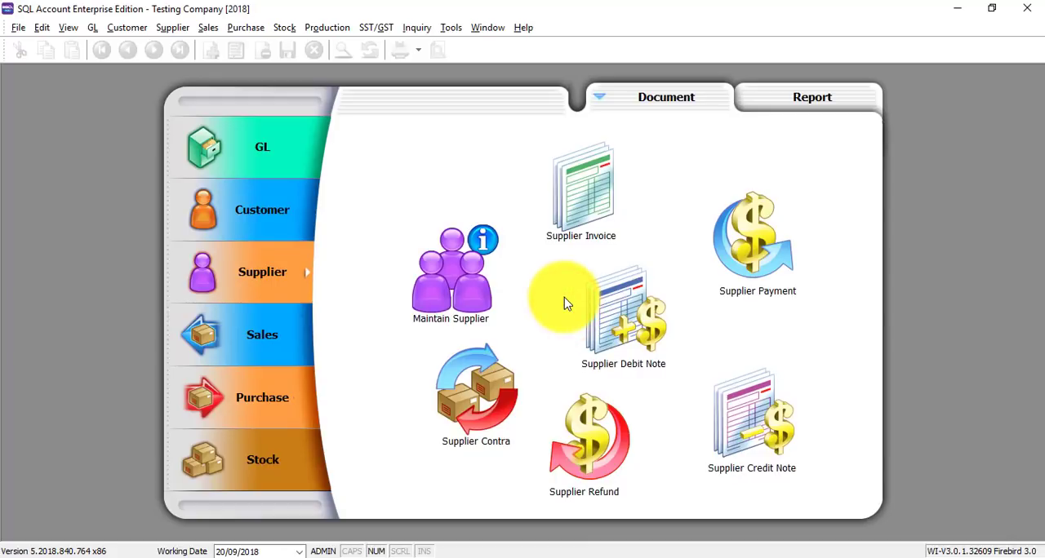